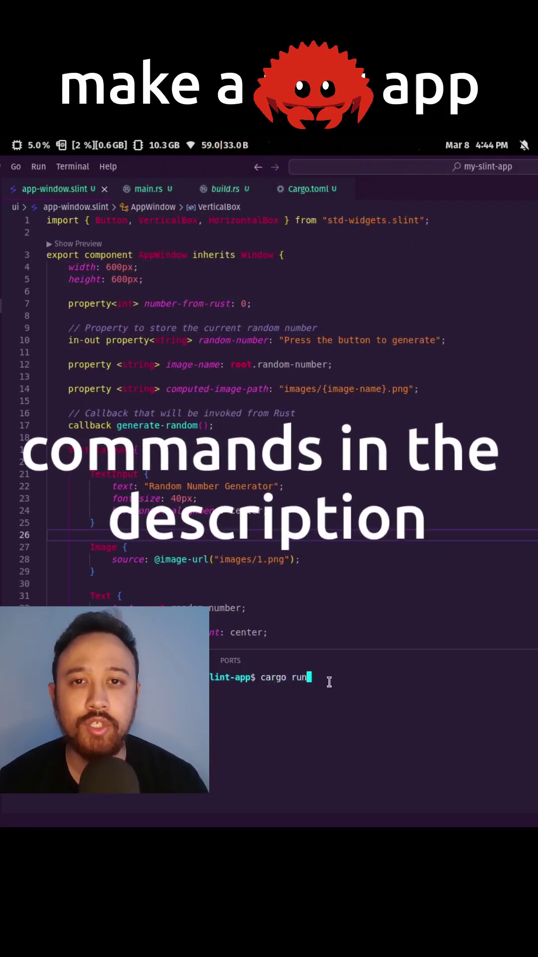
Run the Slint random number app, retitle it 'something about cargo', and generate 54
{"action": "key", "text": "Return"}
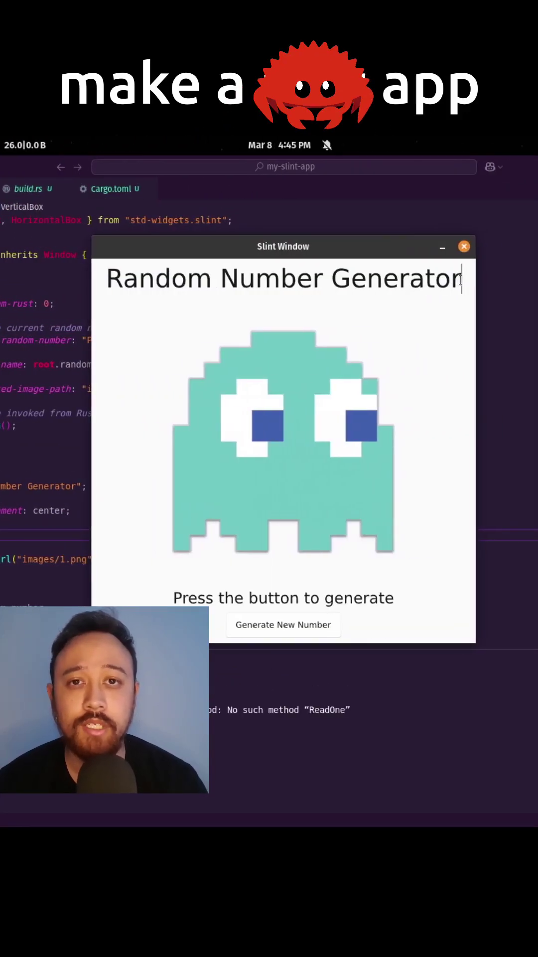
{"action": "triple_click", "coordinate": [463, 279]}
{"action": "type", "text": "som"}
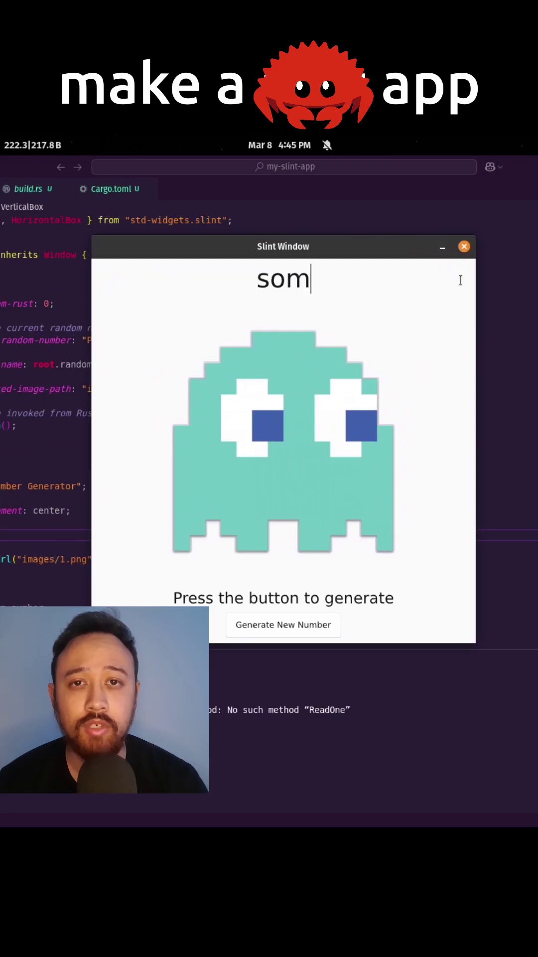
{"action": "type", "text": "ethi"}
{"action": "type", "text": "ng a"}
{"action": "type", "text": "bout "}
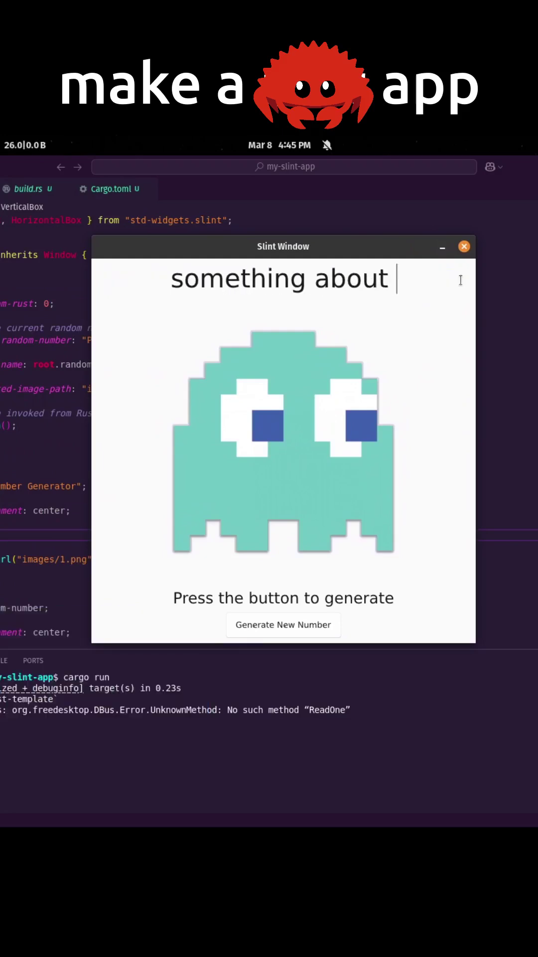
{"action": "type", "text": "cargo"}
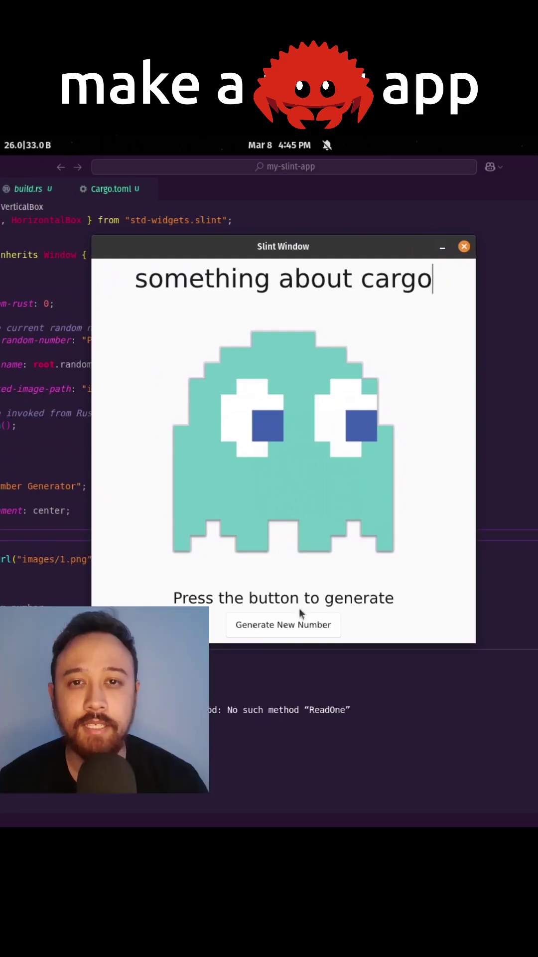
{"action": "left_click", "coordinate": [288, 625]}
{"action": "left_click", "coordinate": [288, 625]}
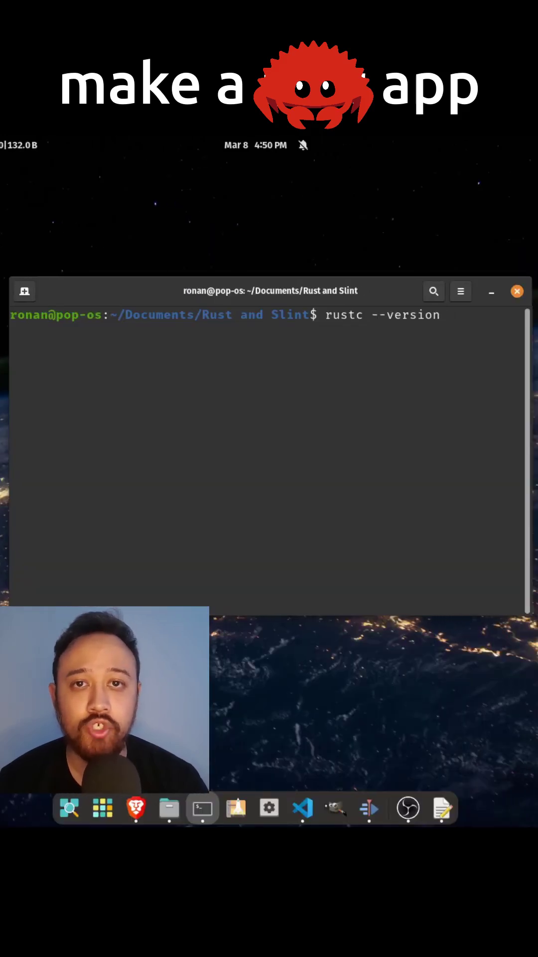
Confirm rustc 1.84.1 and cargo-generate are installed, then paste the slint-rust-template generate command
{"action": "key", "text": "Return"}
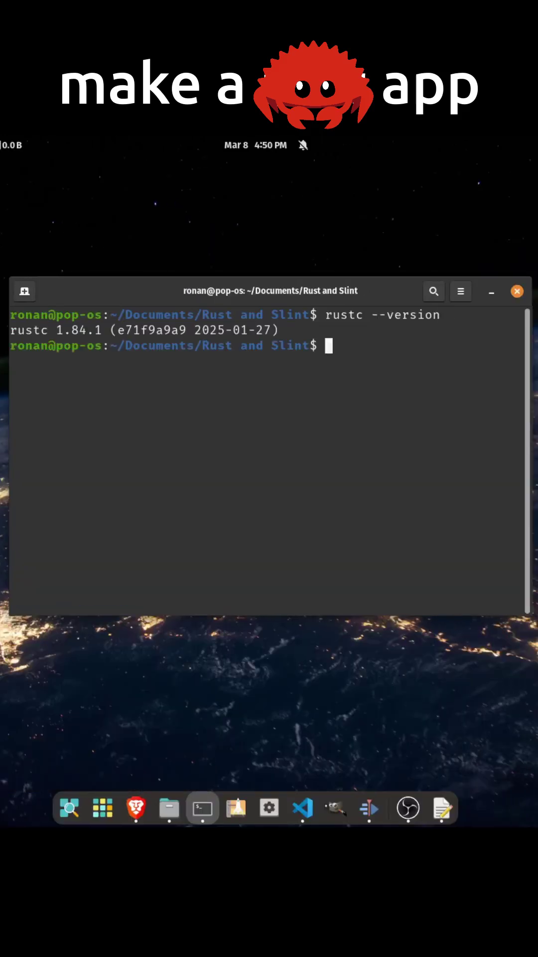
{"action": "type", "text": "cargo install cargo-generate"}
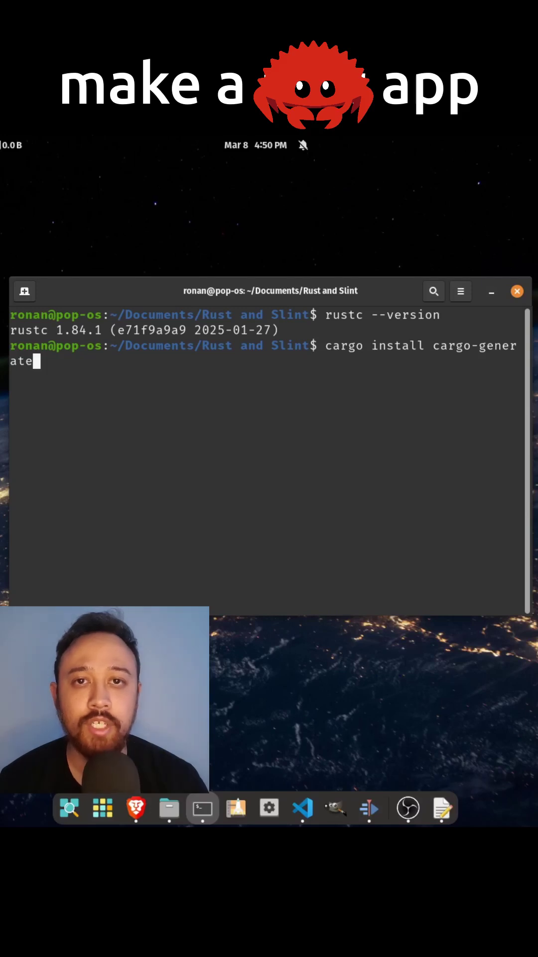
{"action": "key", "text": "Return"}
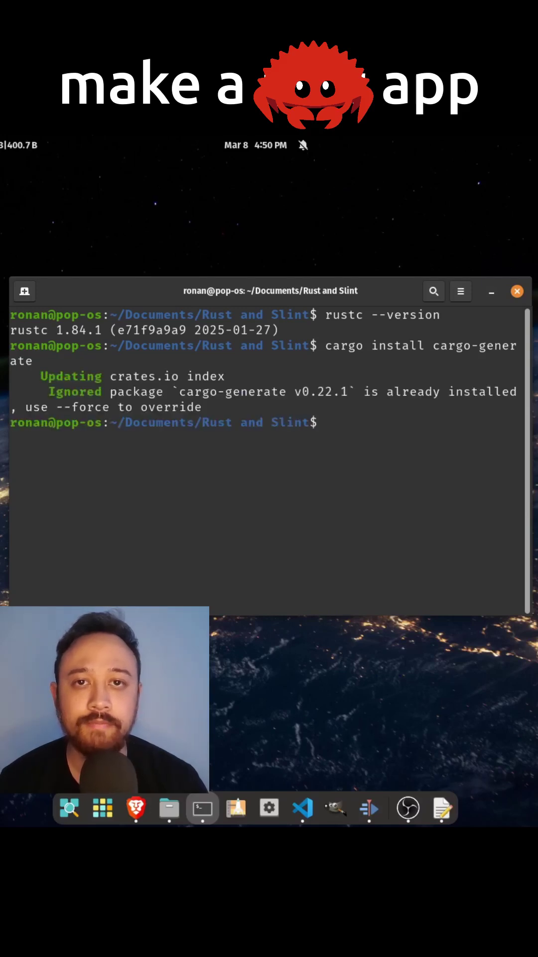
{"action": "type", "text": "cargo generate --git https://github.com/slint-ui/slint-rust-template --name my-slint-app"}
{"action": "key", "text": "End"}
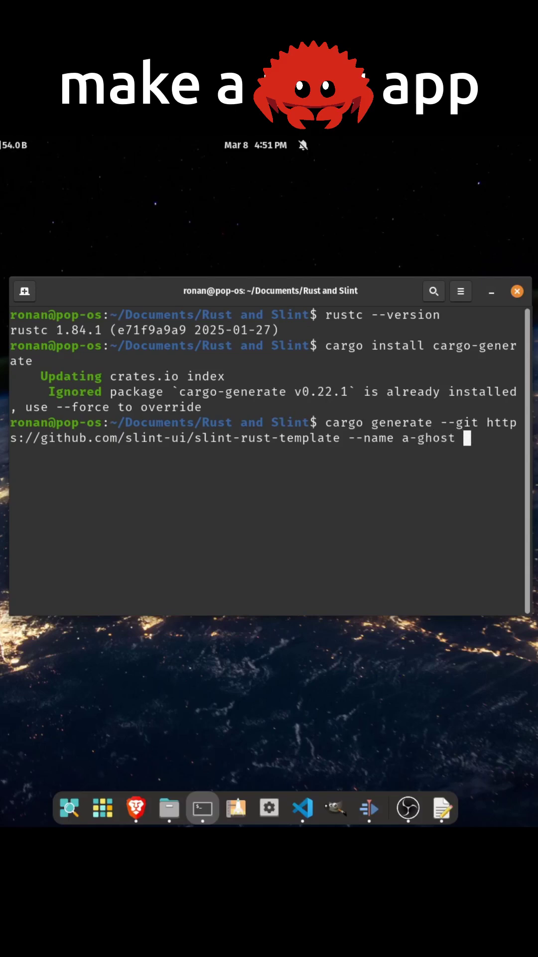
{"action": "type", "text": "pp"}
Generate a-ghost-app from the Slint Rust template and cd into the a-ghost-app folder
{"action": "key", "text": "Return"}
{"action": "type", "text": "cd"}
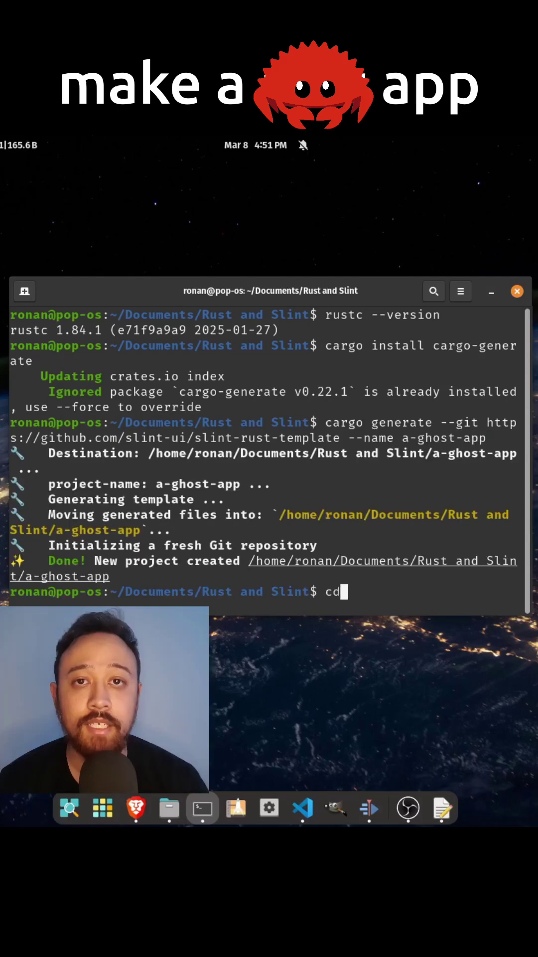
{"action": "type", "text": "a-ghost-app"}
{"action": "key", "text": "Return"}
{"action": "type", "text": "carg"}
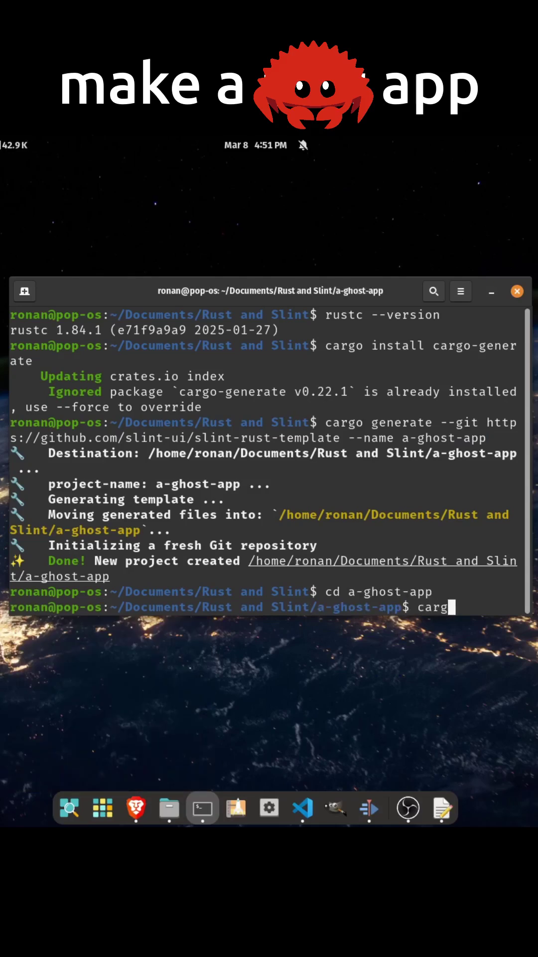
{"action": "type", "text": "o run"}
Run a-ghost-app with cargo run, raise its counter to 46, and close the window
{"action": "key", "text": "Return"}
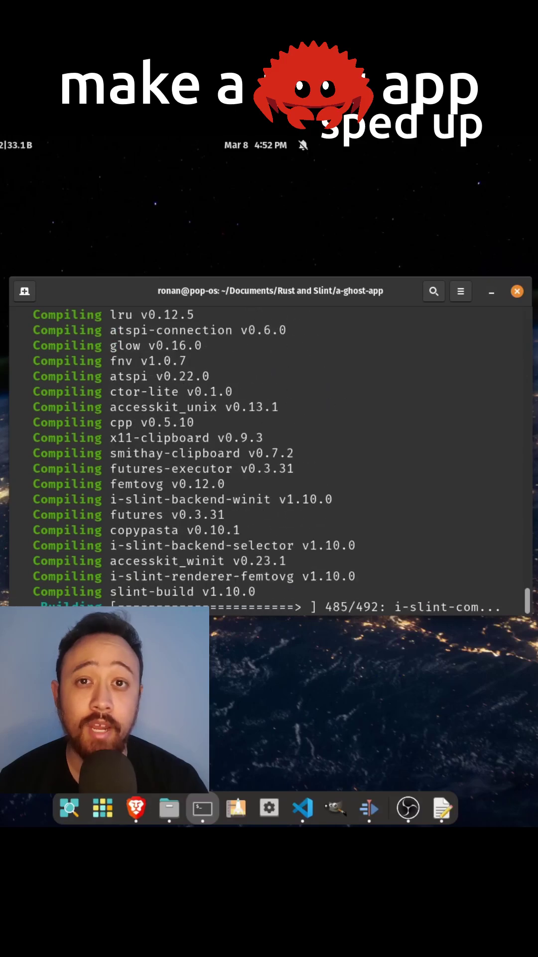
{"action": "left_click", "coordinate": [269, 451]}
{"action": "left_click", "coordinate": [269, 451]}
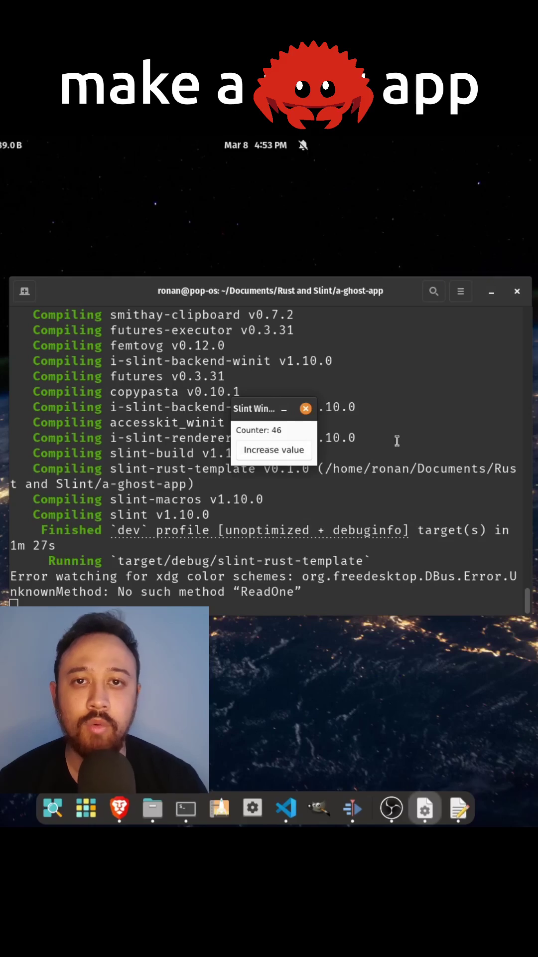
{"action": "key", "text": "alt+F4"}
{"action": "type", "text": "c"}
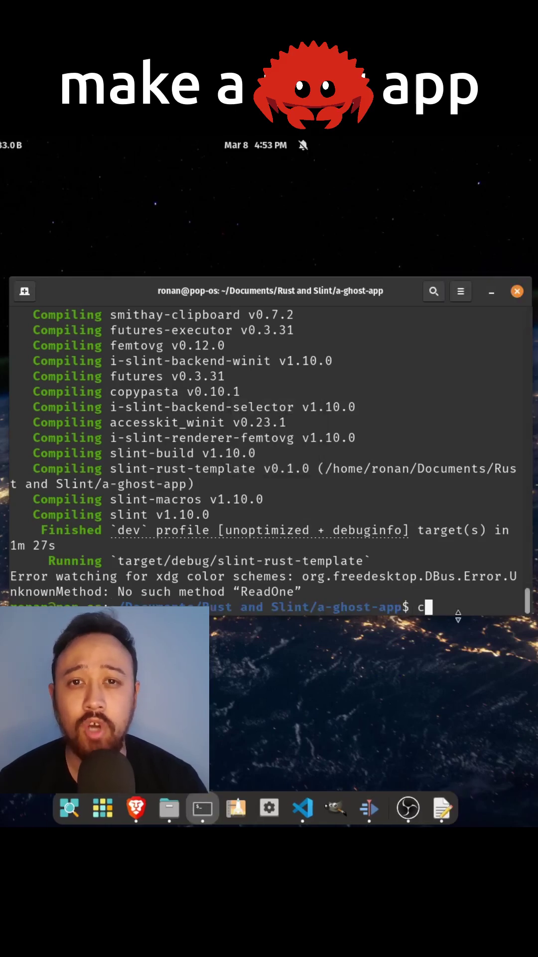
{"action": "type", "text": "ode ."}
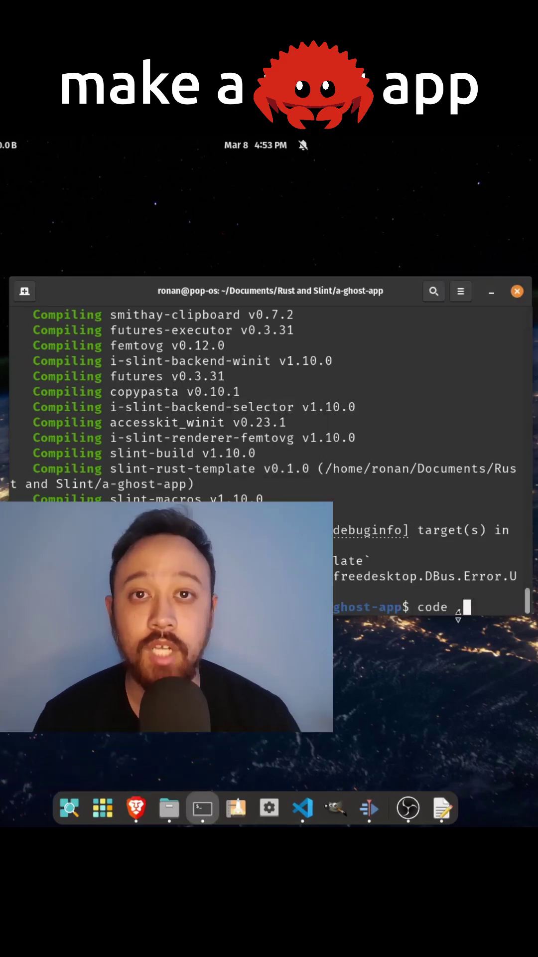
Open the a-ghost-app folder in VS Code with 'code .' and display src/main.rs
{"action": "key", "text": "Return"}
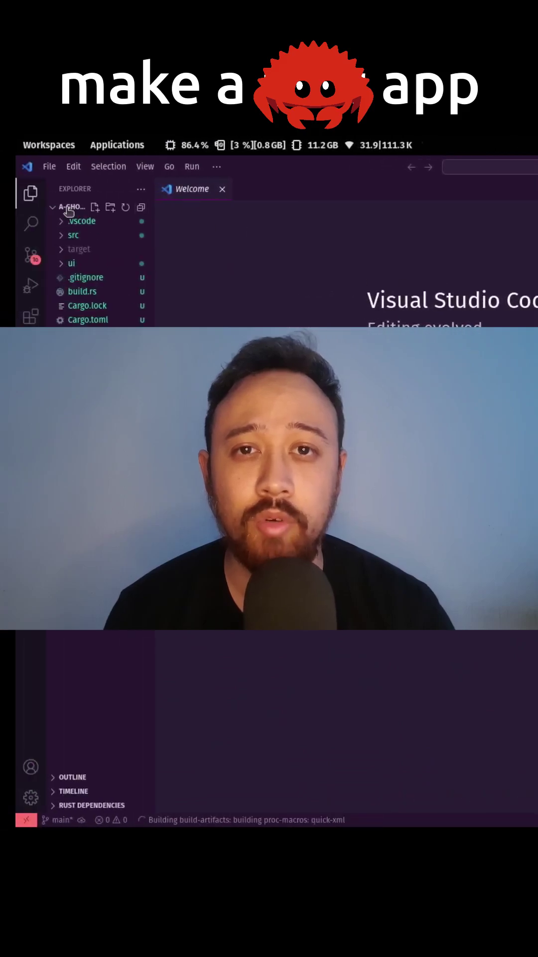
{"action": "left_click", "coordinate": [73, 236]}
{"action": "left_click", "coordinate": [73, 251]}
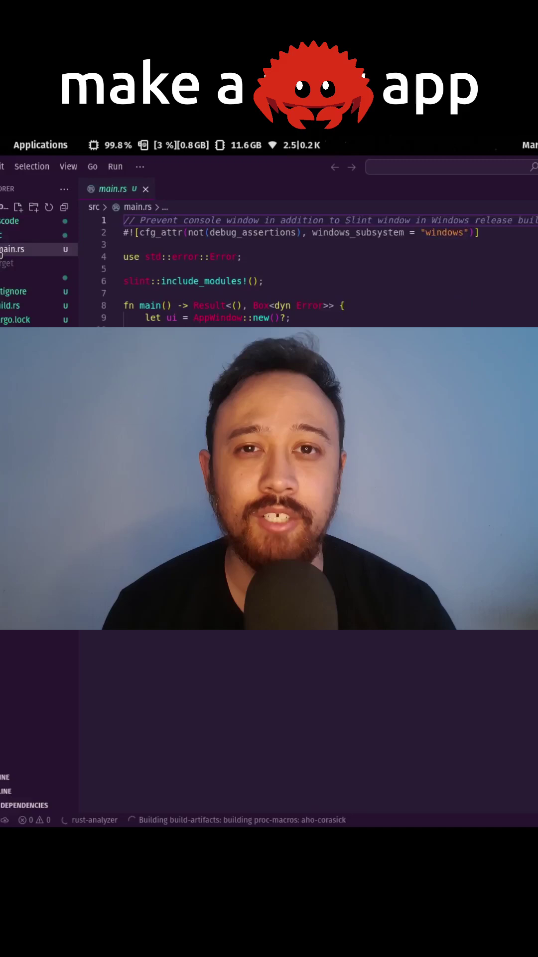